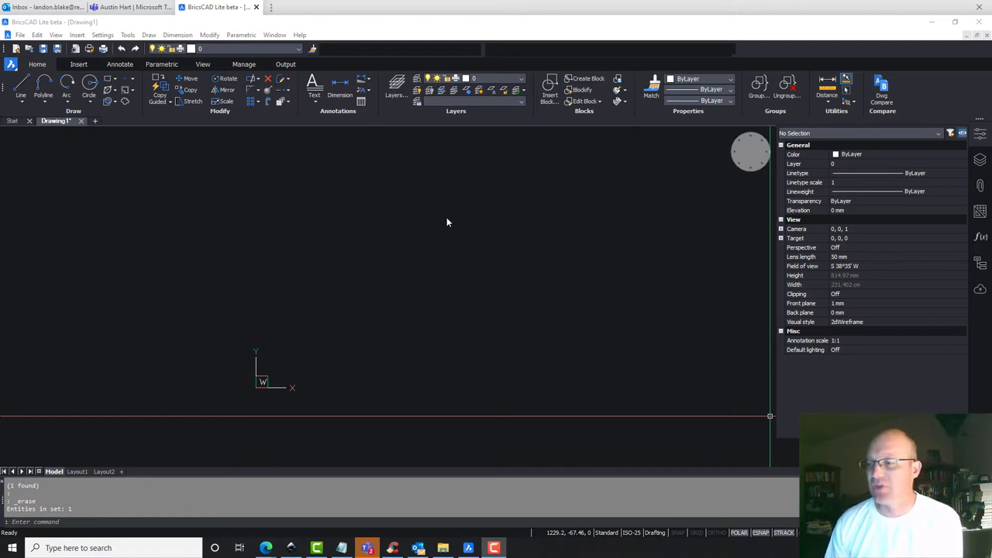
Open the UNITS settings and switch the angular unit type to Surveyor's units.
click(589, 277)
scroll(545, 276, up, 2)
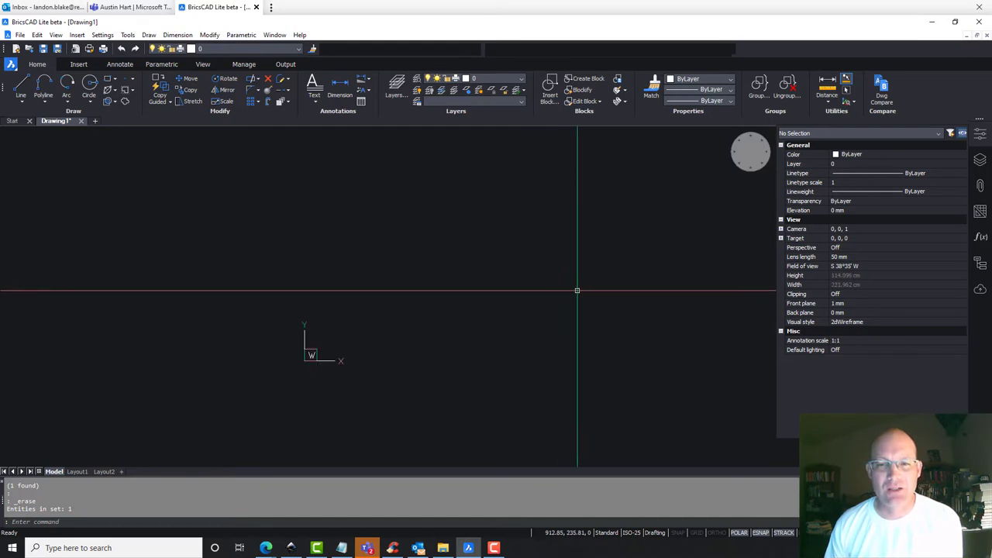
scroll(538, 290, up, 1)
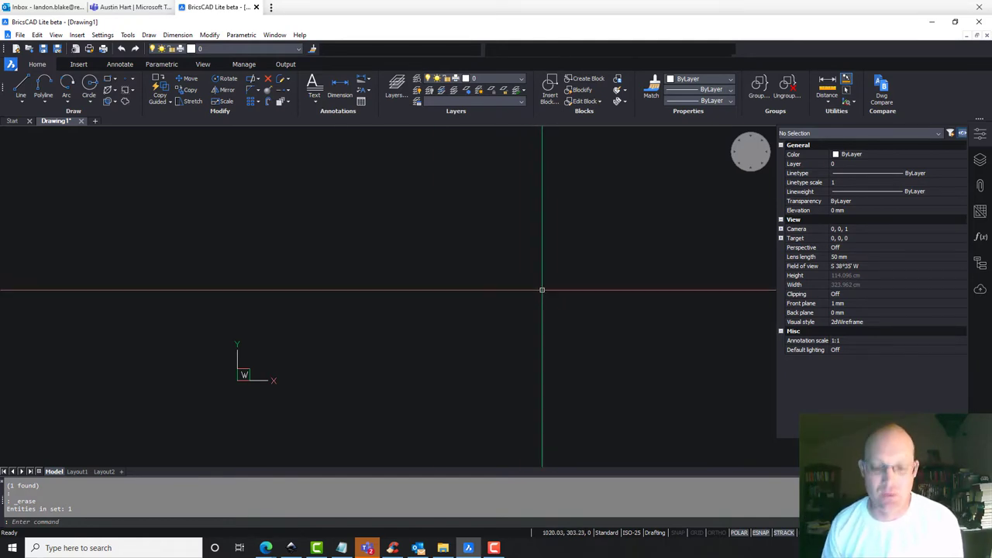
text(UNITS)
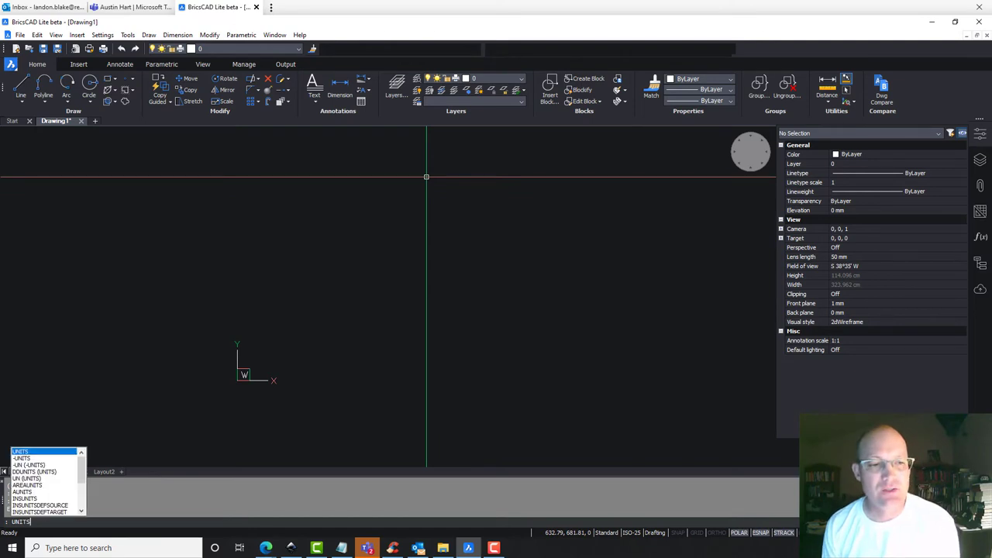
key(Return)
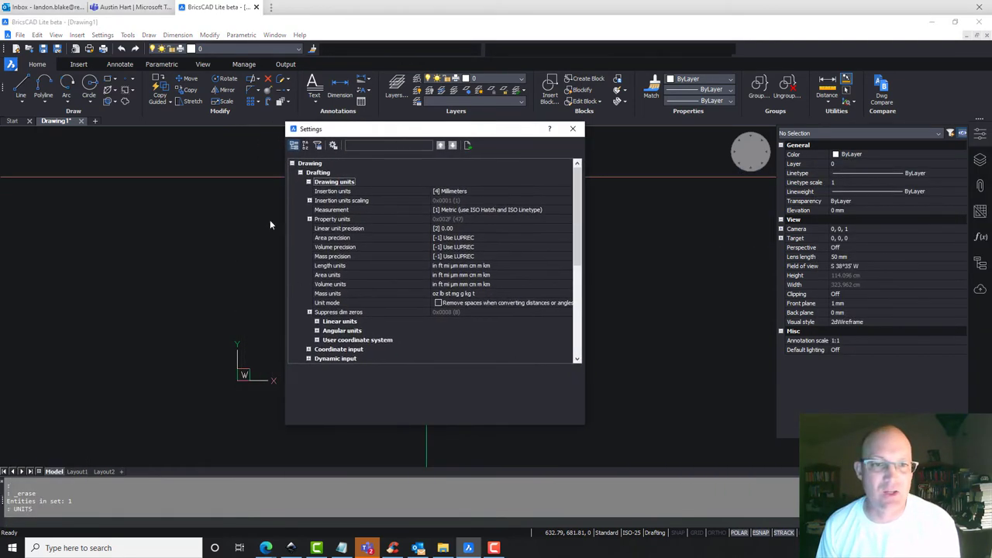
scroll(387, 269, down, 2)
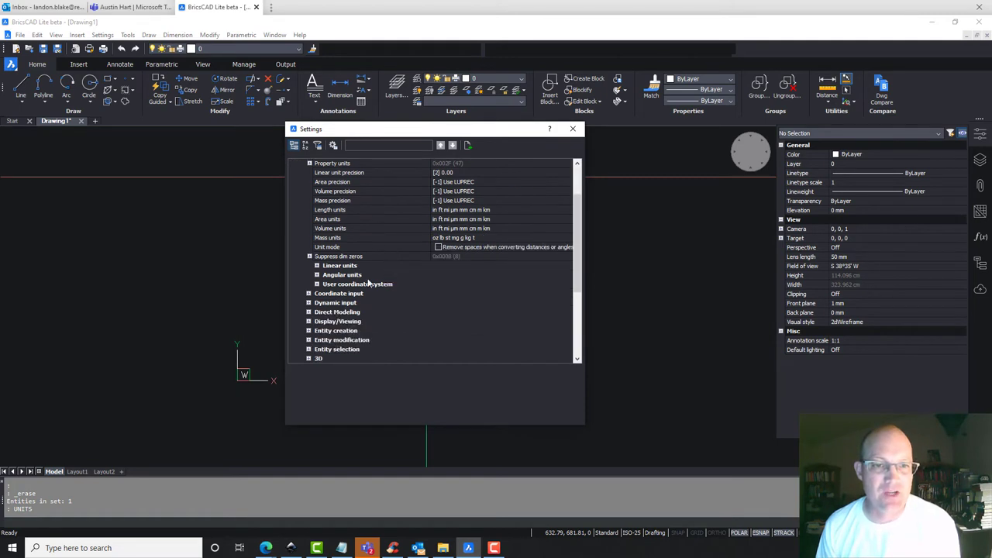
click(317, 275)
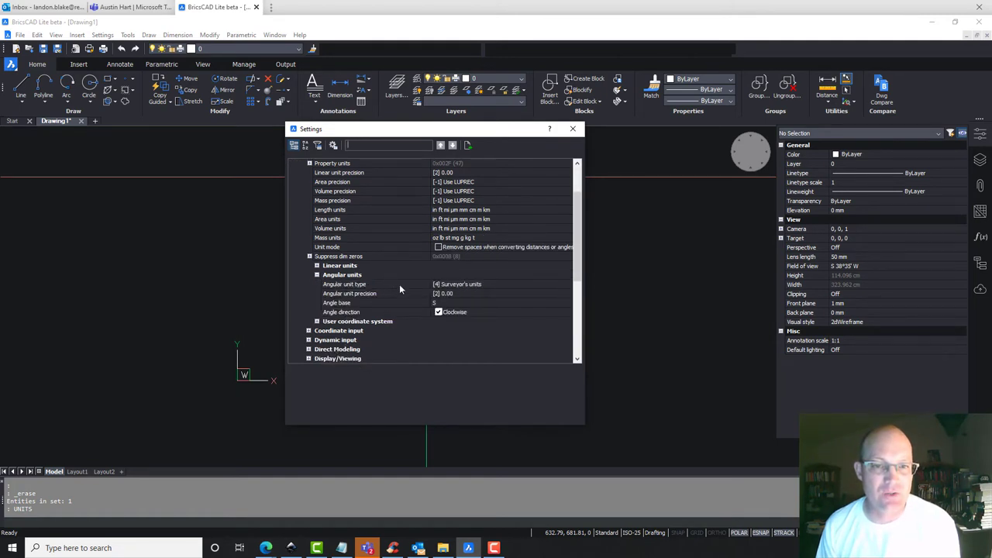
click(525, 284)
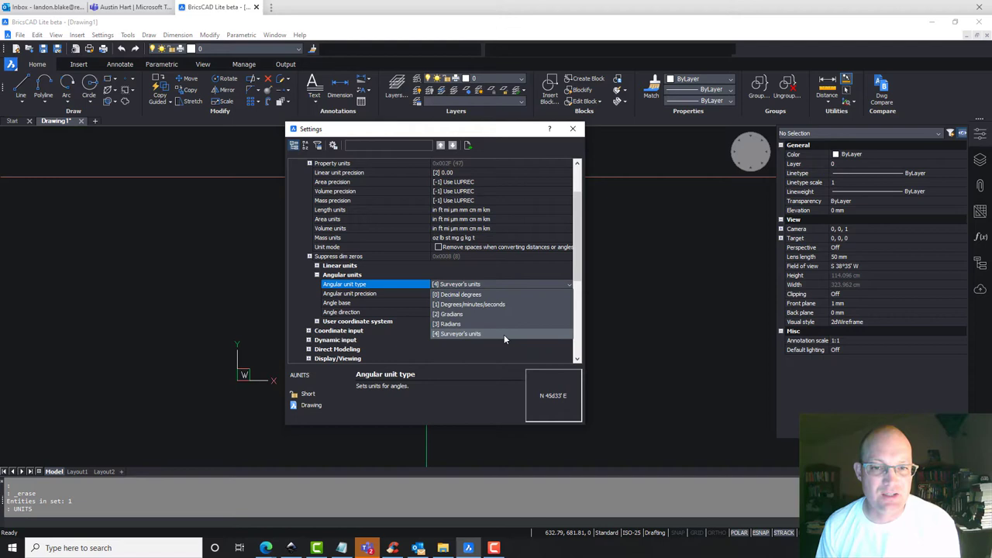
click(503, 334)
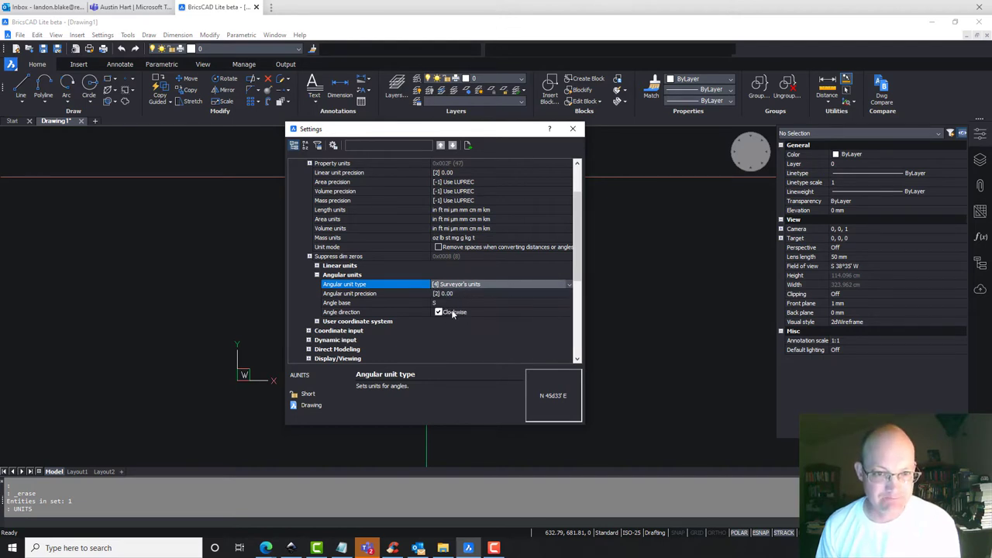
Set the angle base to 270 (South) measured clockwise, then close Settings.
click(435, 303)
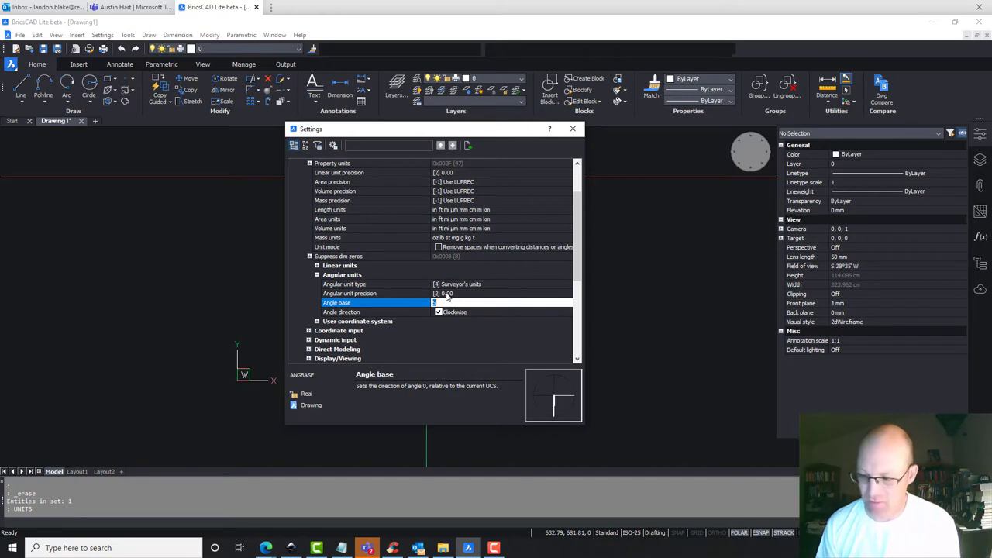
text(270)
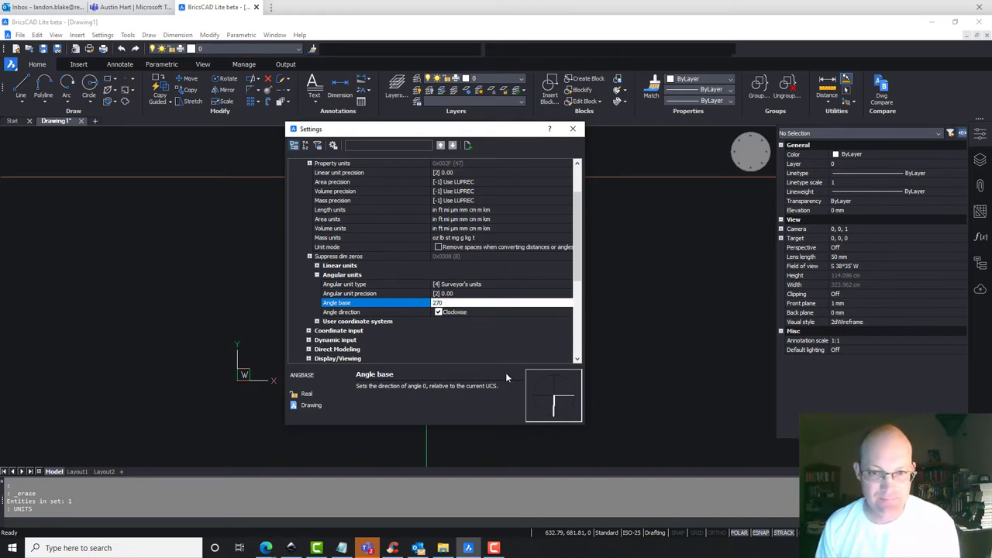
click(465, 312)
click(472, 302)
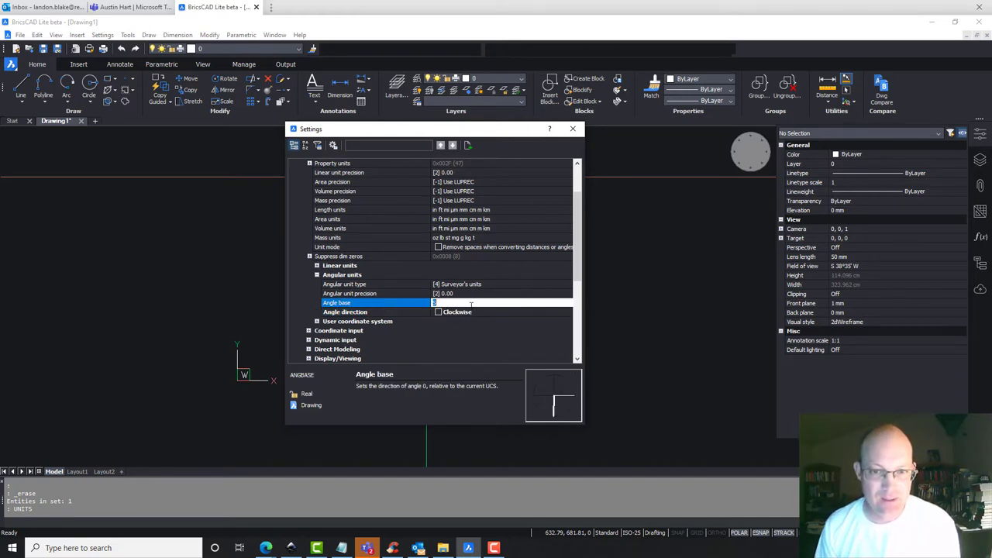
click(458, 314)
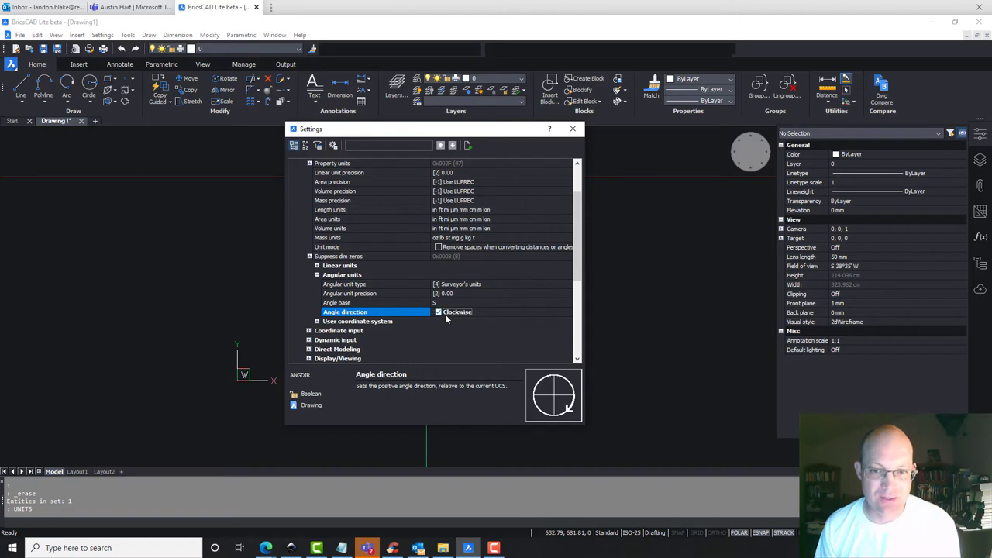
click(573, 129)
Draw a 700 mm line toward the north-west and read its surveyor's bearing in Properties.
text(l)
key(Return)
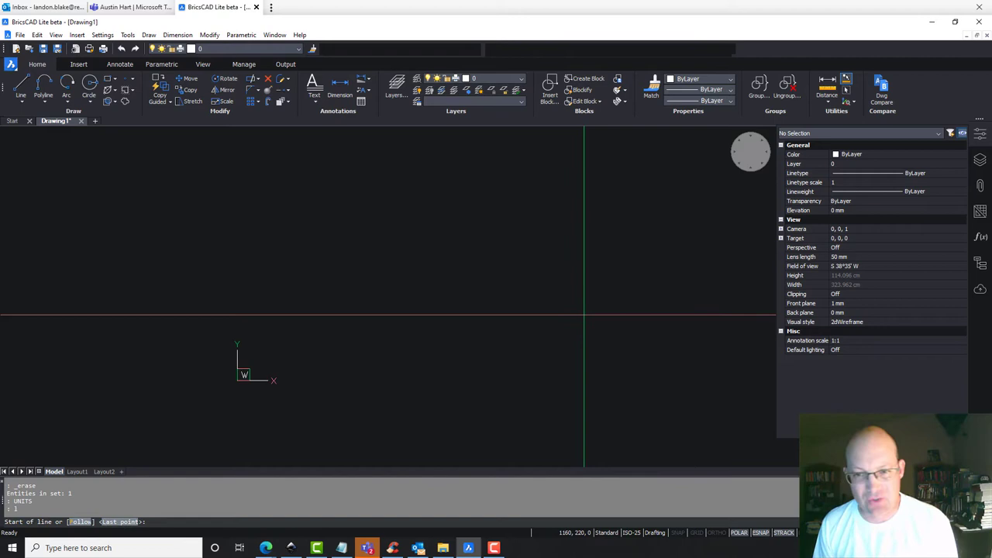
click(579, 317)
click(420, 187)
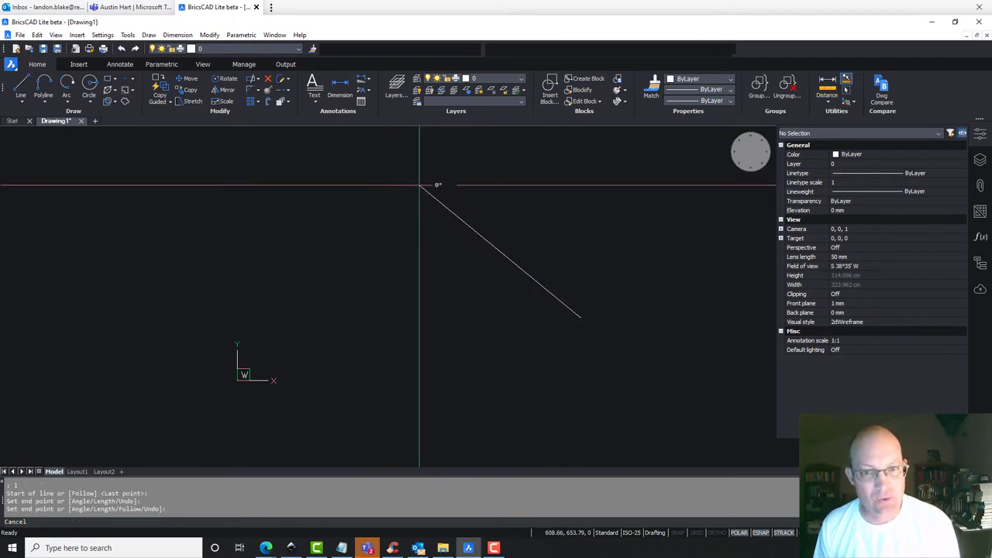
key(Escape)
click(494, 248)
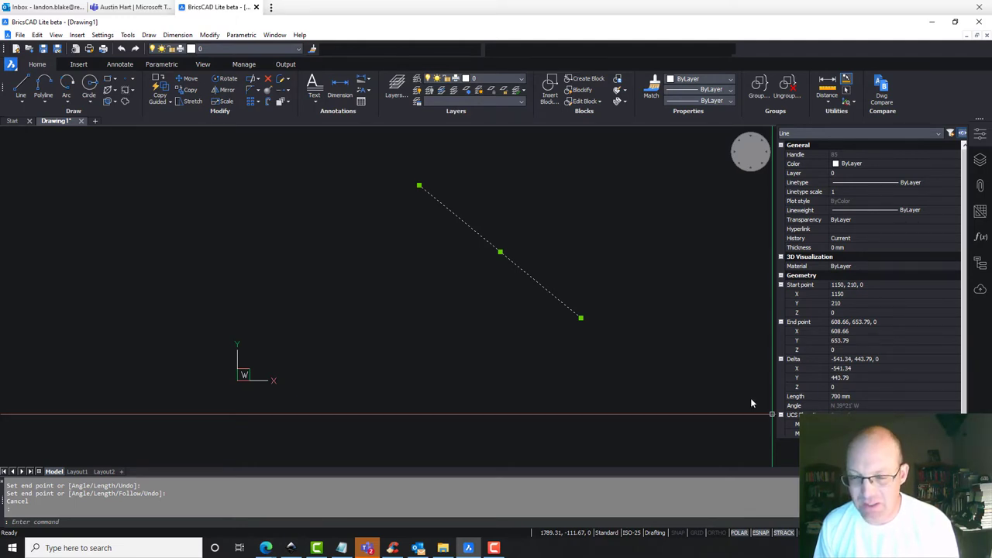
key(Escape)
Set angular unit precision to 5 decimal places (0.00000) in the UNITS settings.
text(UNITS)
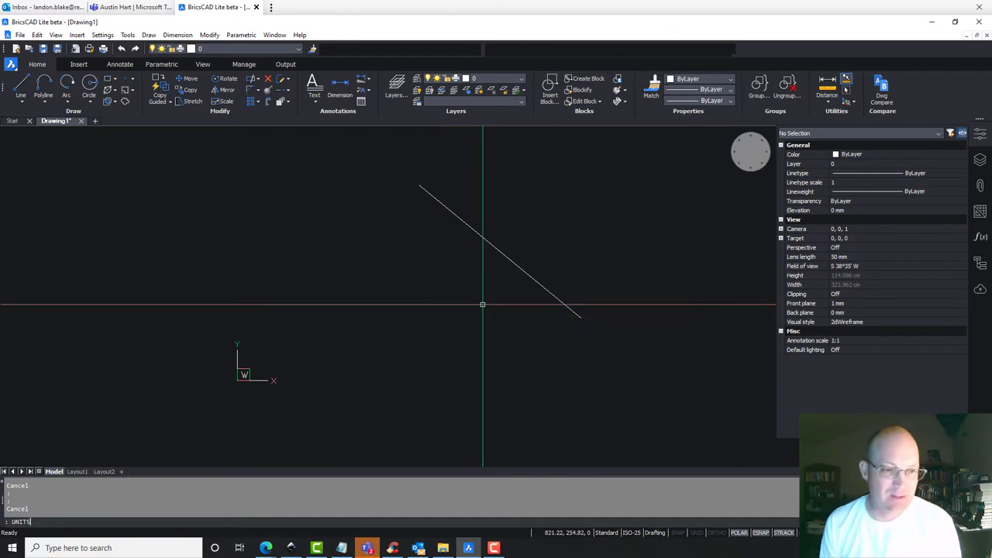
key(Return)
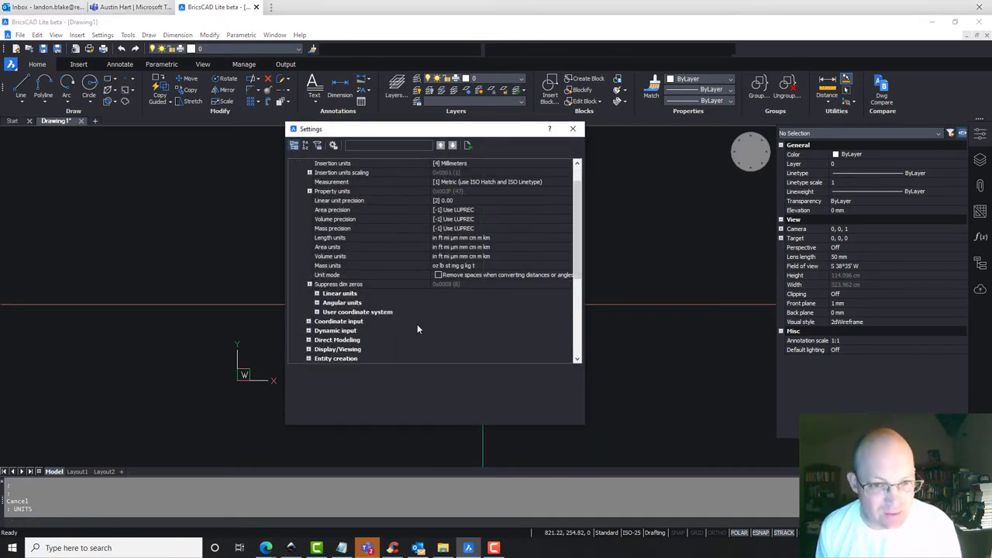
click(316, 303)
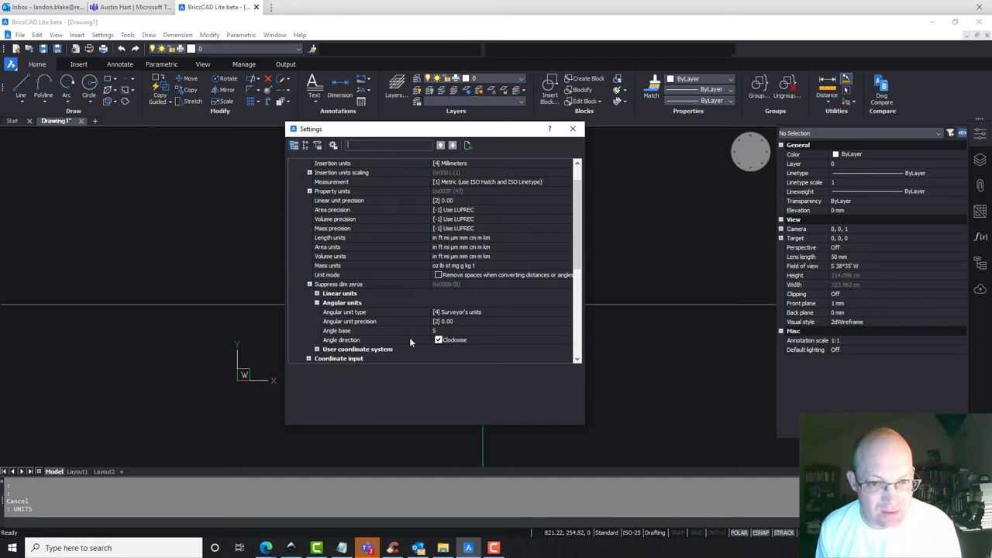
click(514, 323)
click(514, 324)
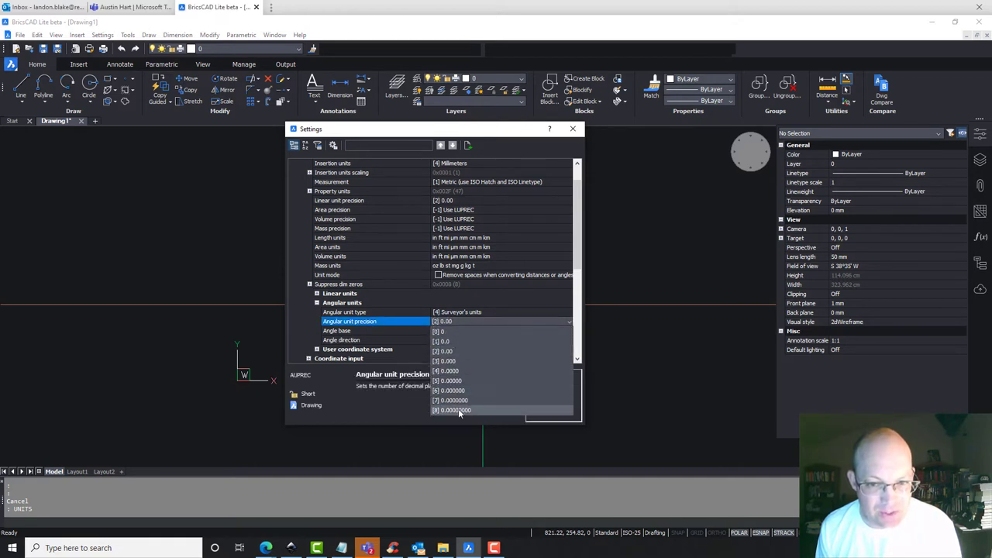
click(461, 381)
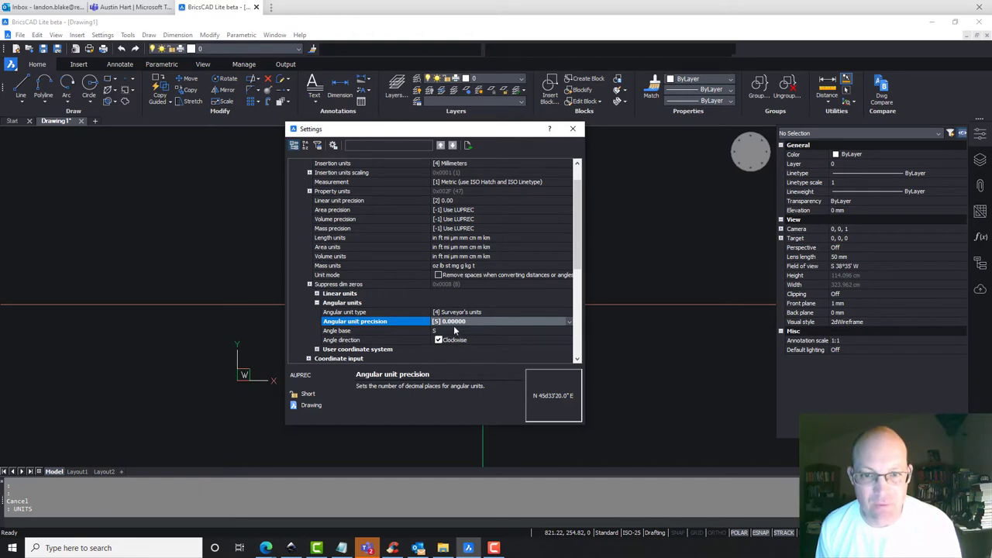
click(572, 131)
Recheck the 700 mm line's bearing, then delete the line.
click(540, 259)
click(476, 281)
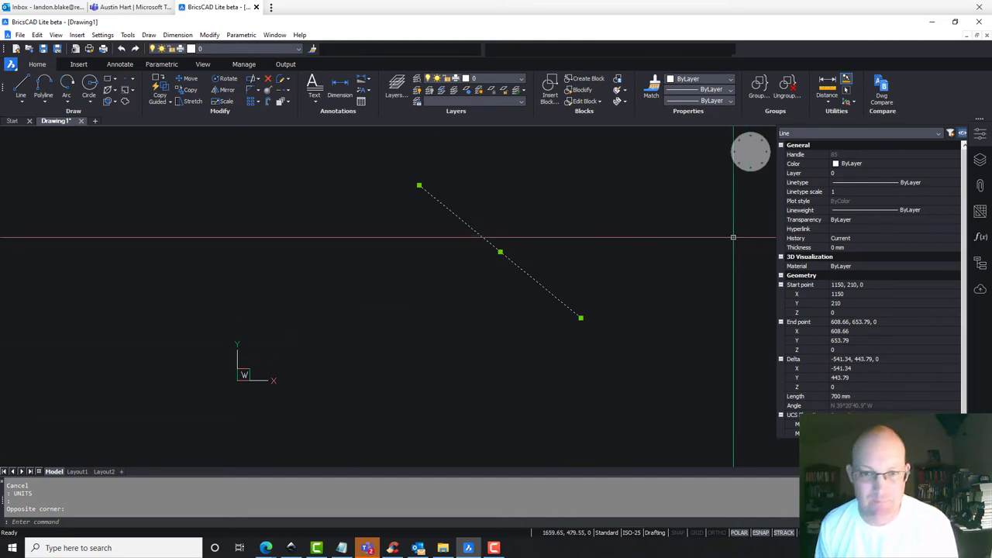
key(Escape)
click(543, 275)
key(Delete)
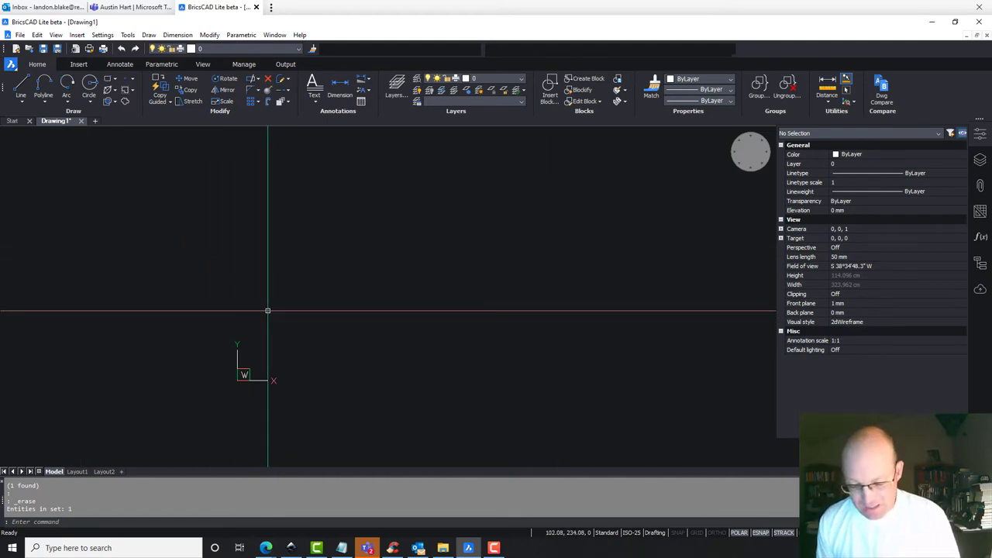
Start a new line from a freshly picked start point.
text(l)
key(Return)
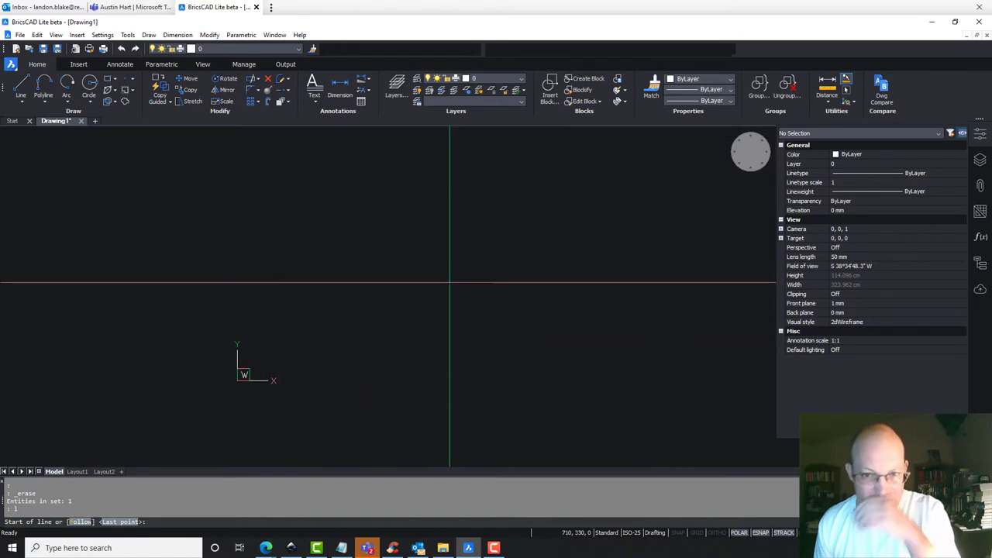
key(Escape)
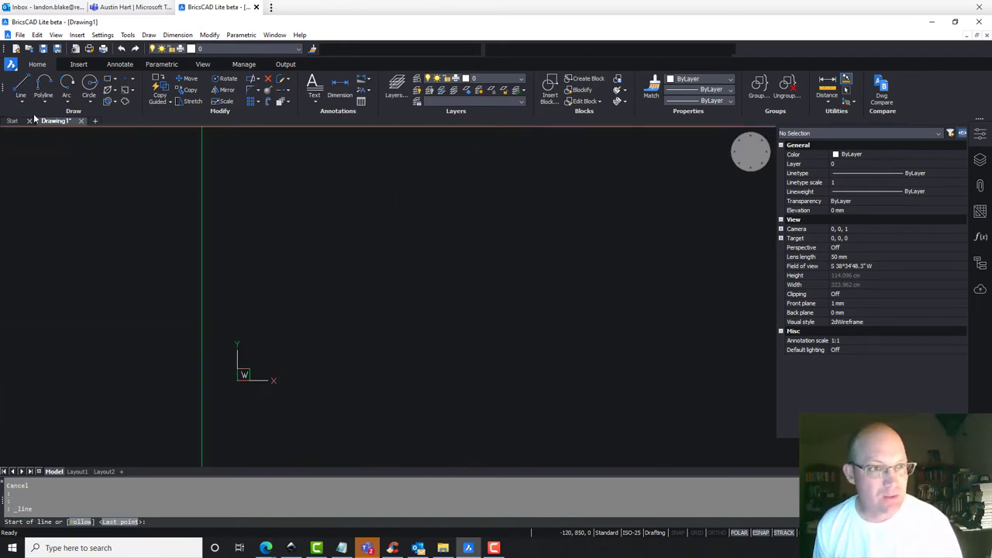
click(22, 86)
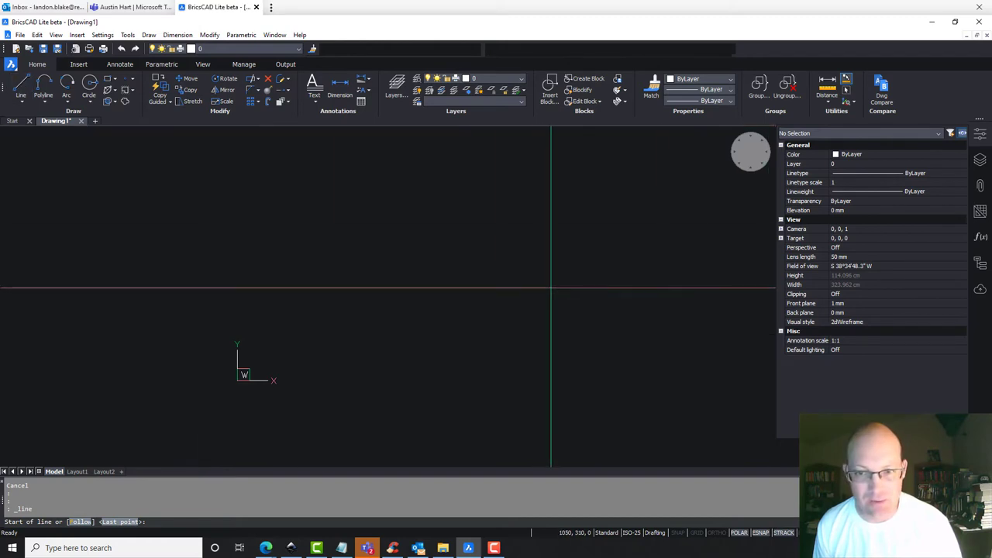
click(551, 286)
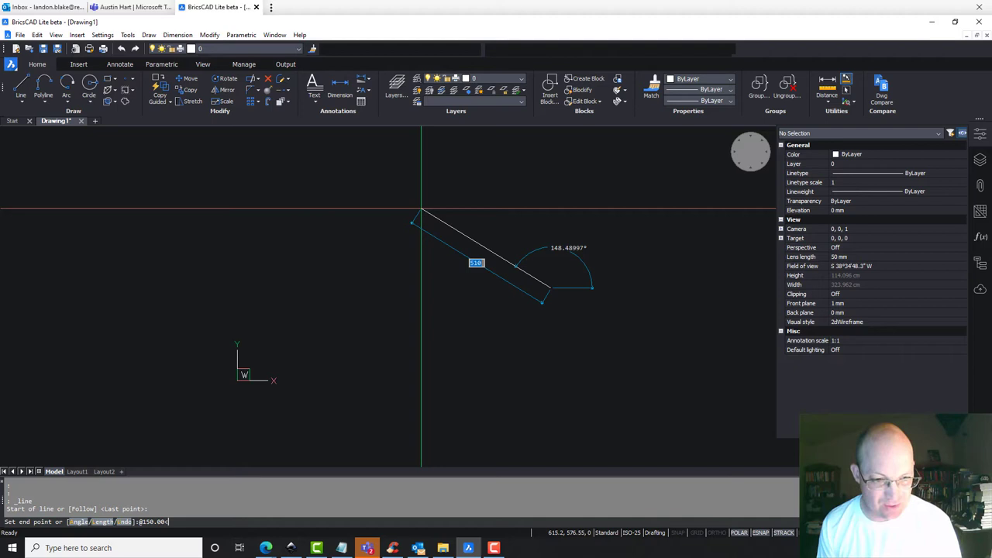
text(5)
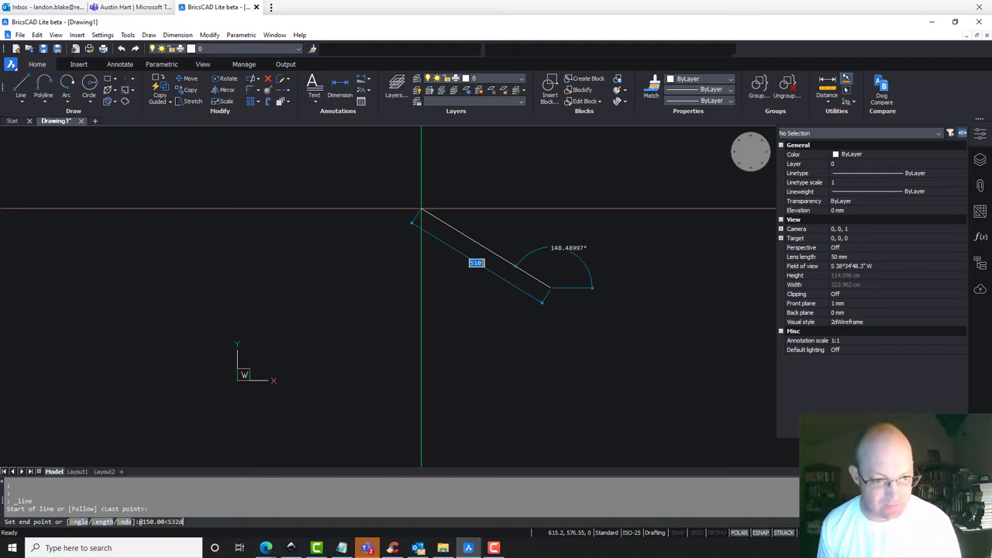
text(12'4)
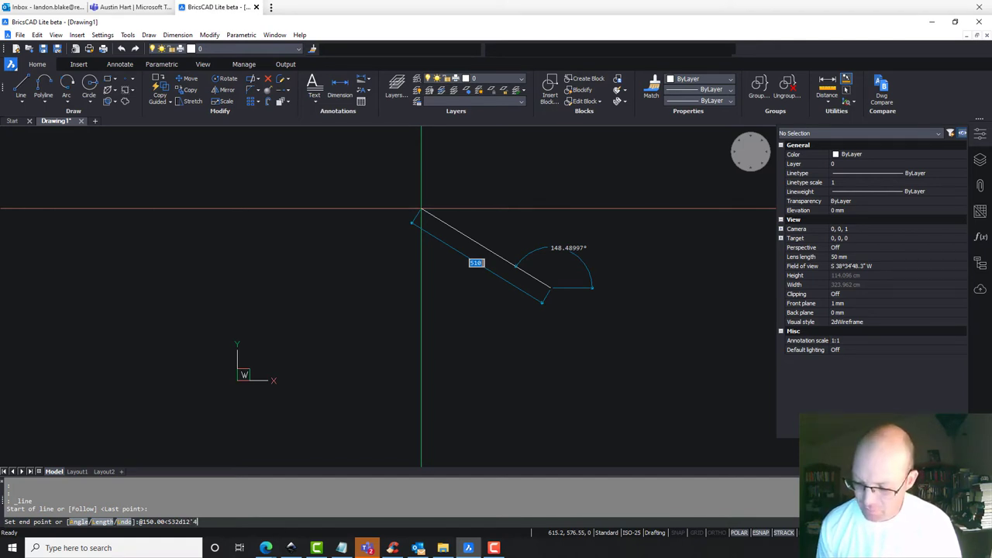
text(2"E)
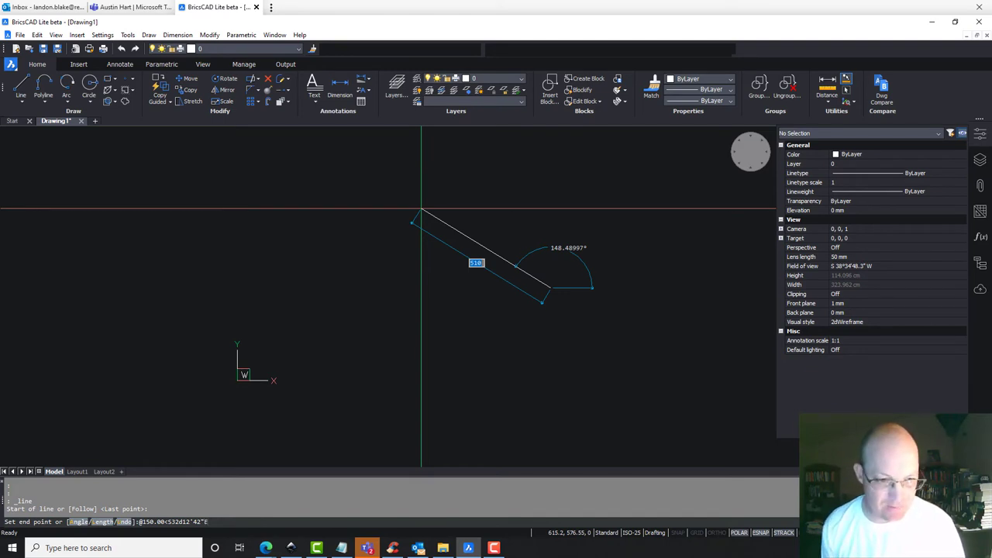
key(Return)
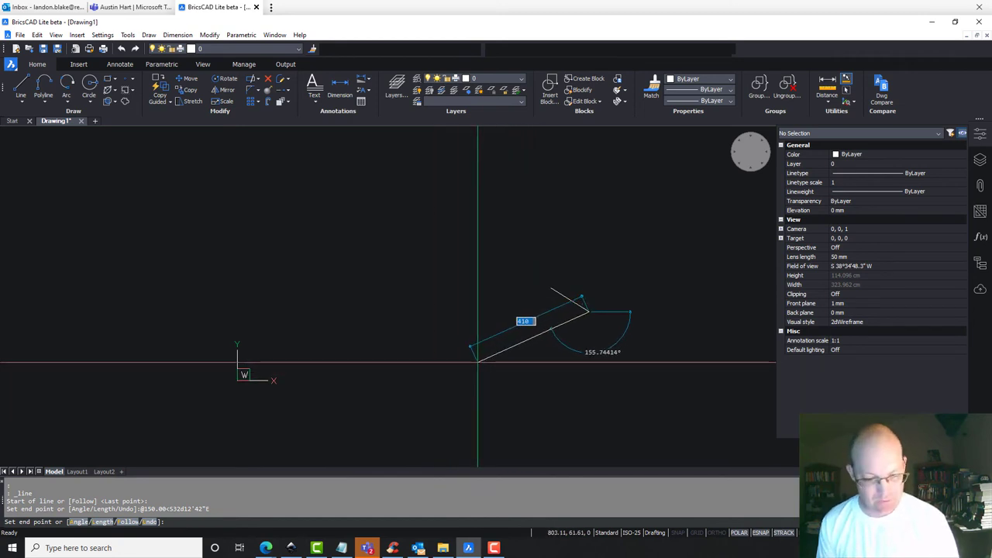
text(@)
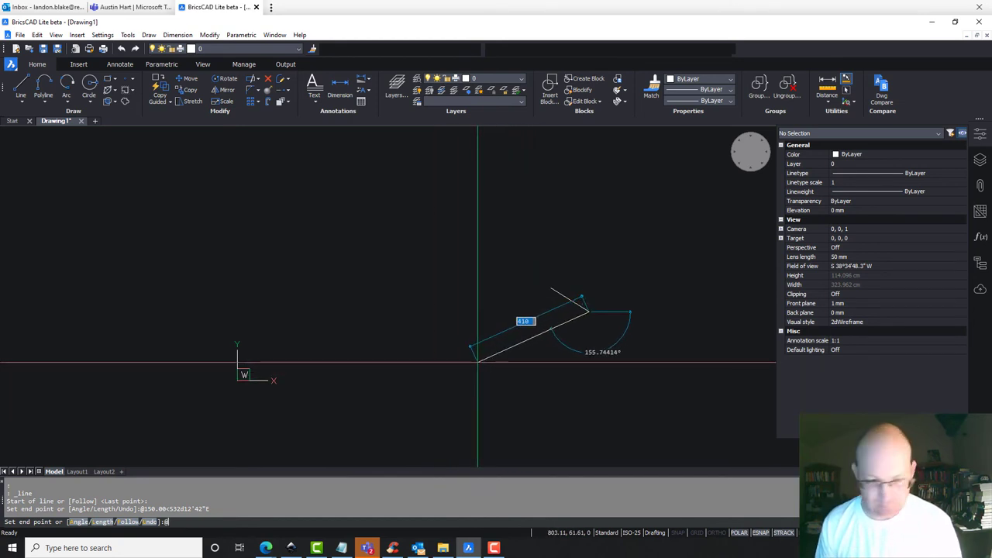
text(150.00)
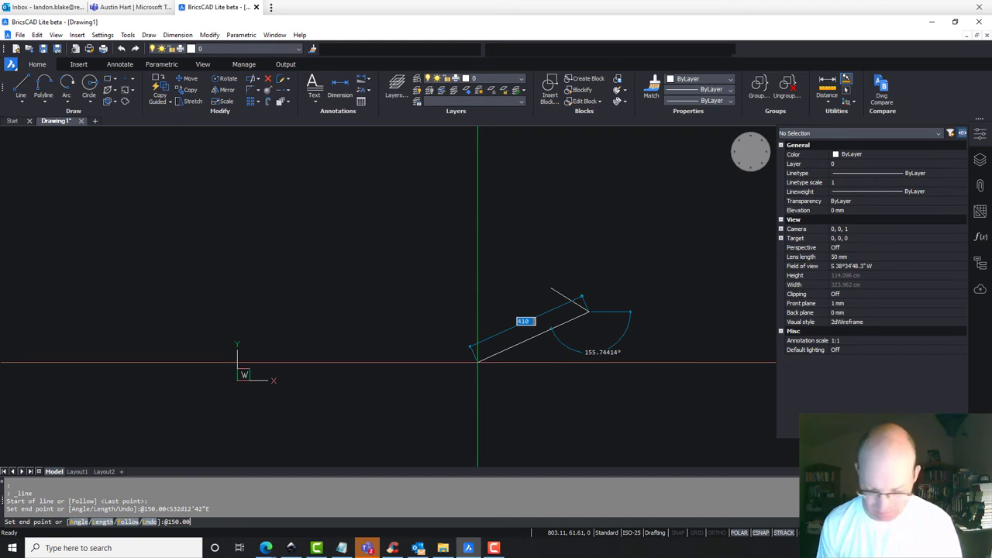
text(<5)
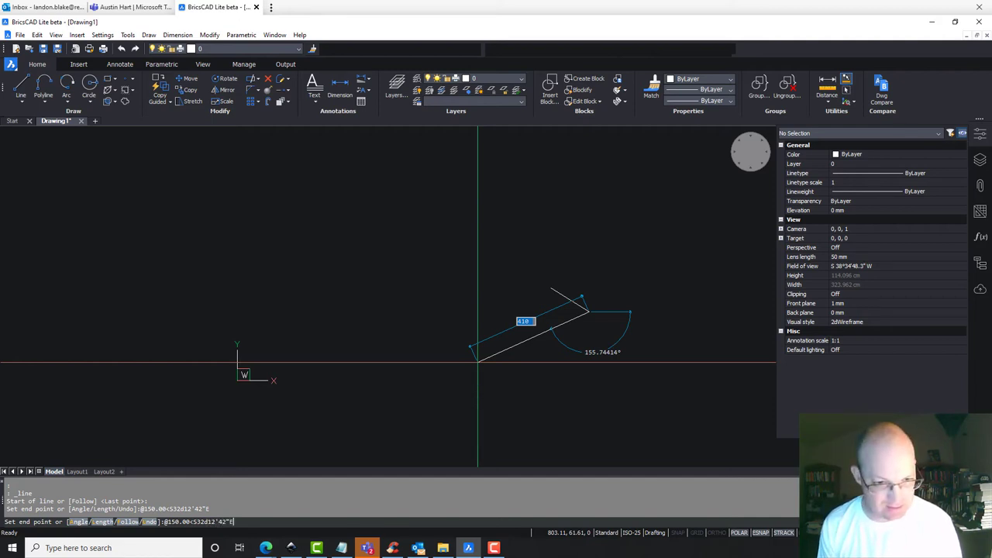
text(32d12'42"E)
key(Return)
key(Return)
key(Return)
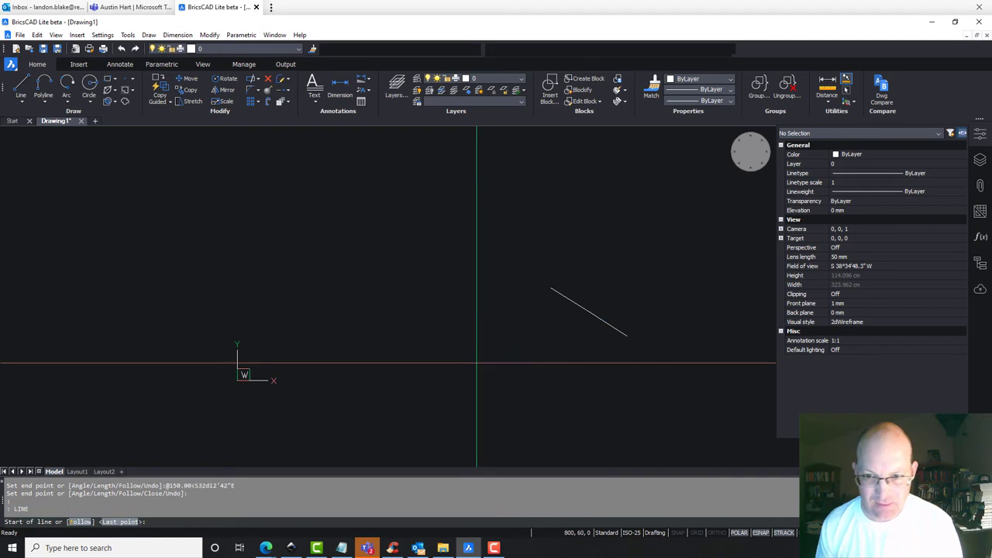
Select the line and confirm 150 mm length at S 32°12'42" E in Properties.
scroll(626, 338, up, 4)
key(Escape)
click(704, 388)
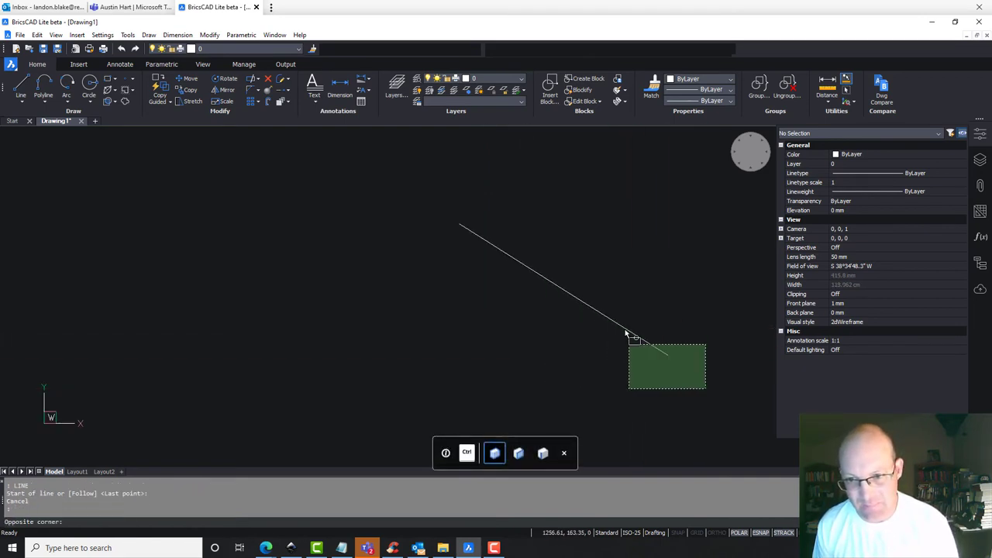
click(626, 338)
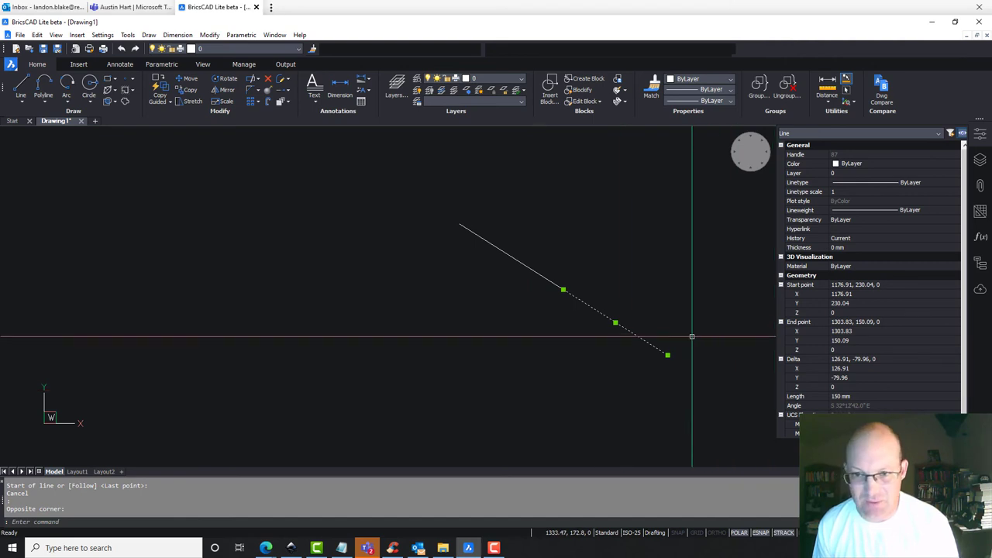
Select both 150 mm segments and erase them.
key(Escape)
key(ctrl+a)
key(Delete)
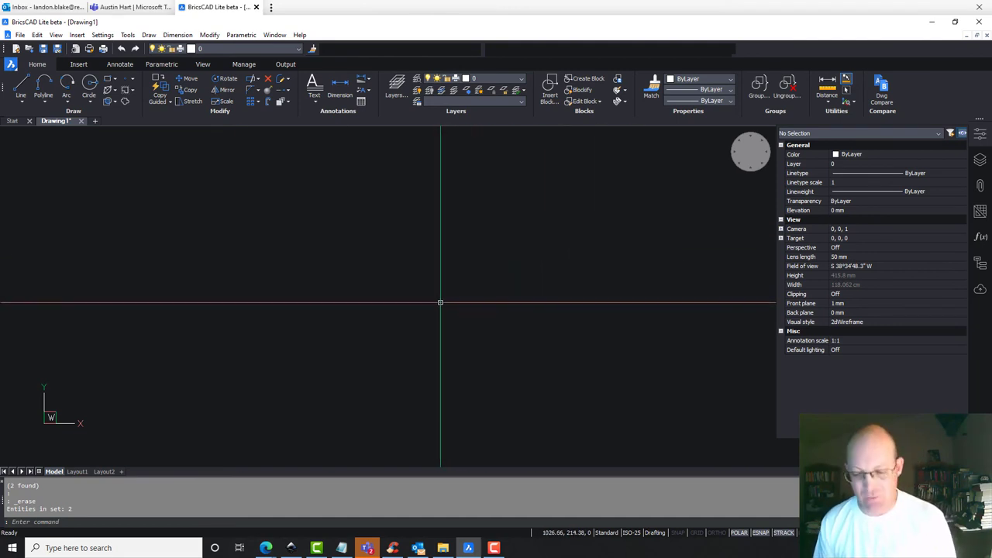
text(l)
key(Return)
key(Escape)
key(Escape)
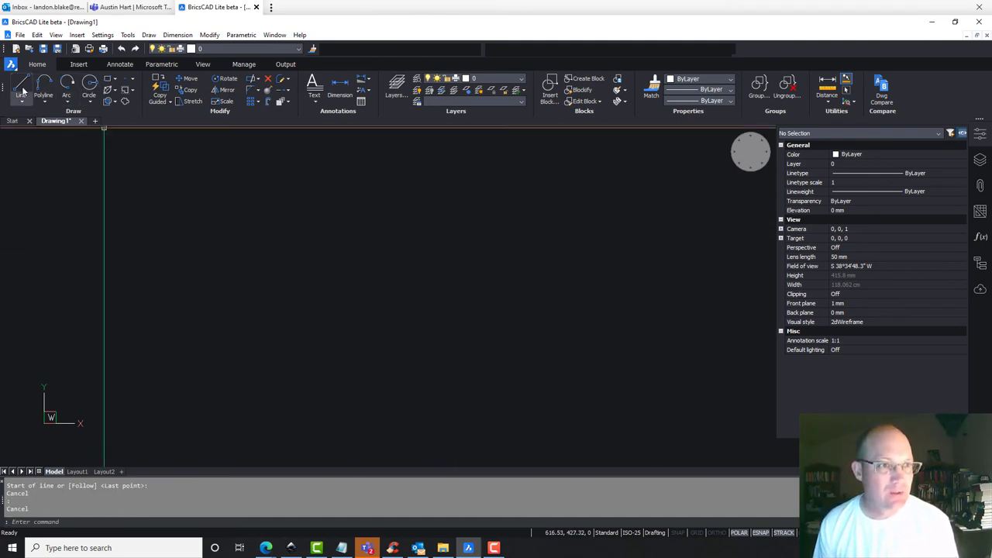
click(21, 85)
click(607, 227)
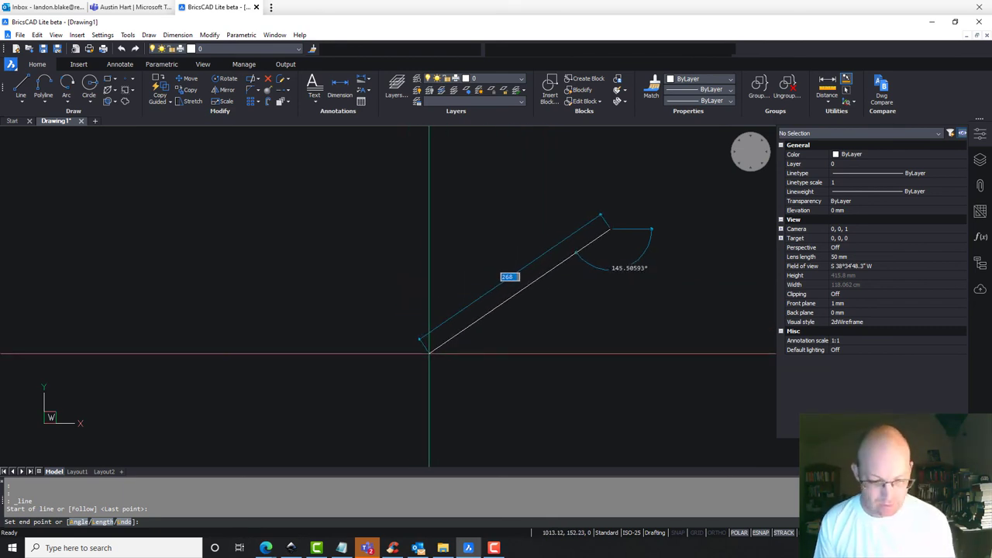
text(@)
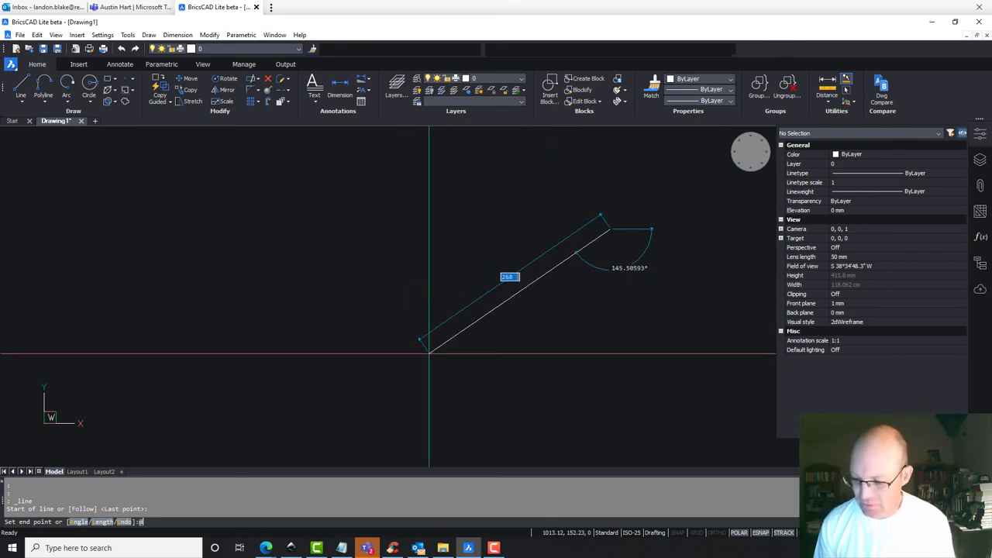
text(2)
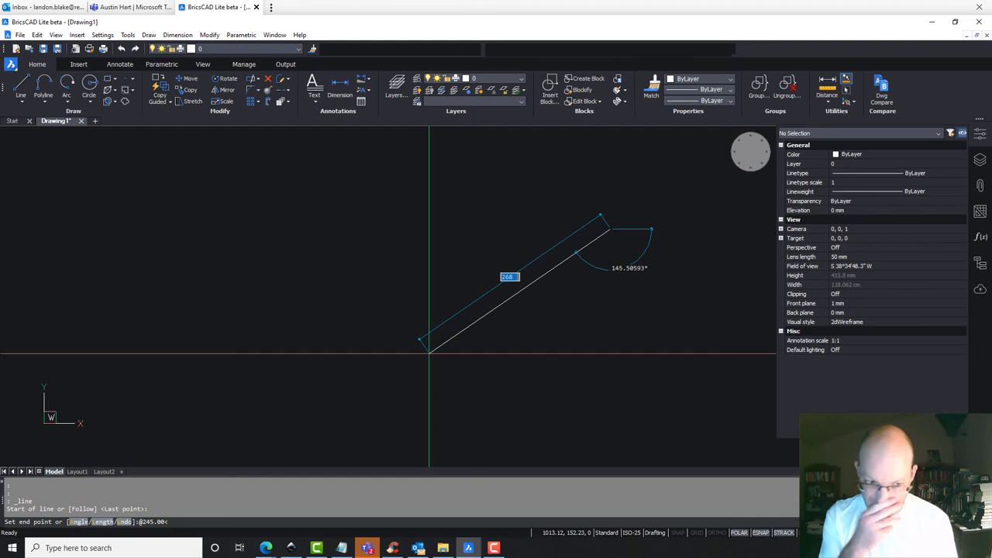
text(45.00<)
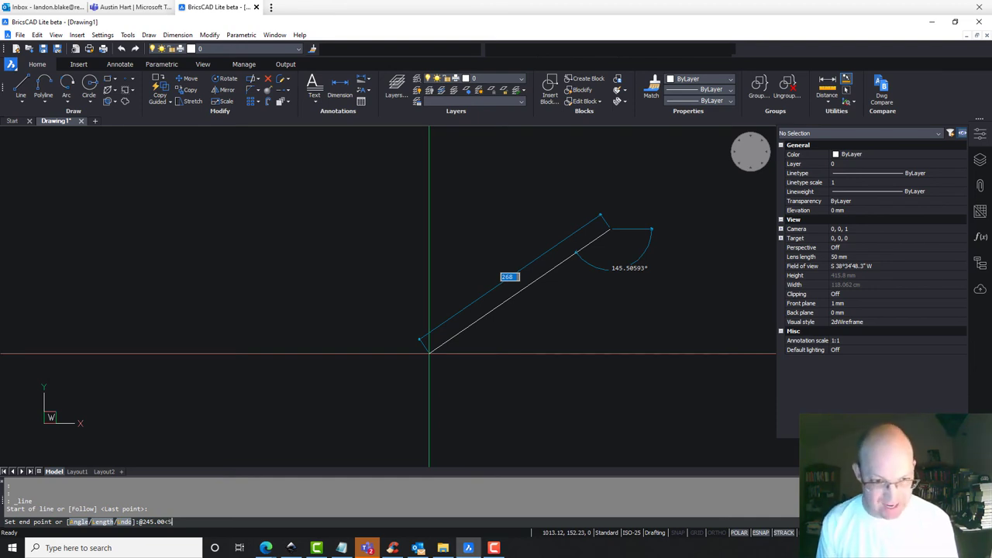
text(5)
text(22)
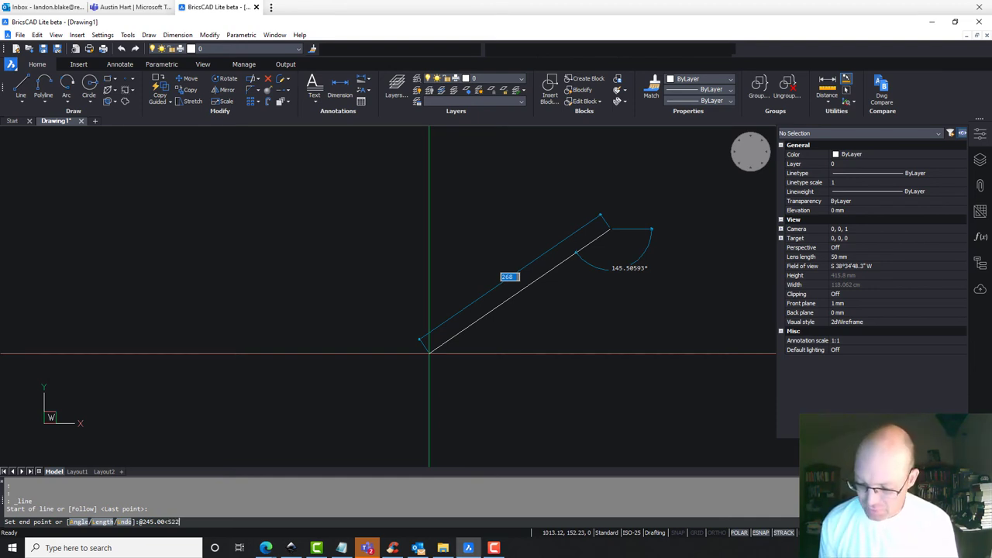
text(d2)
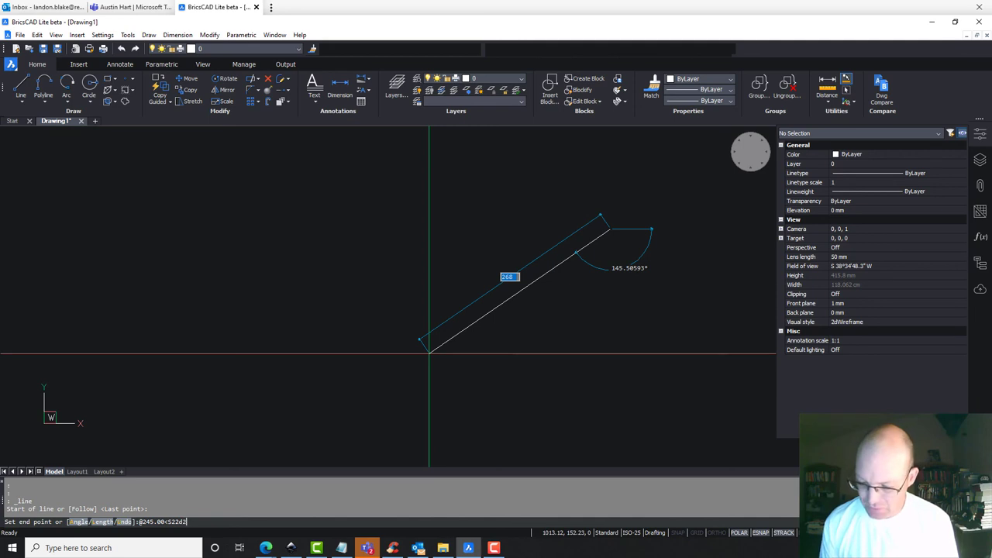
text(2'22")
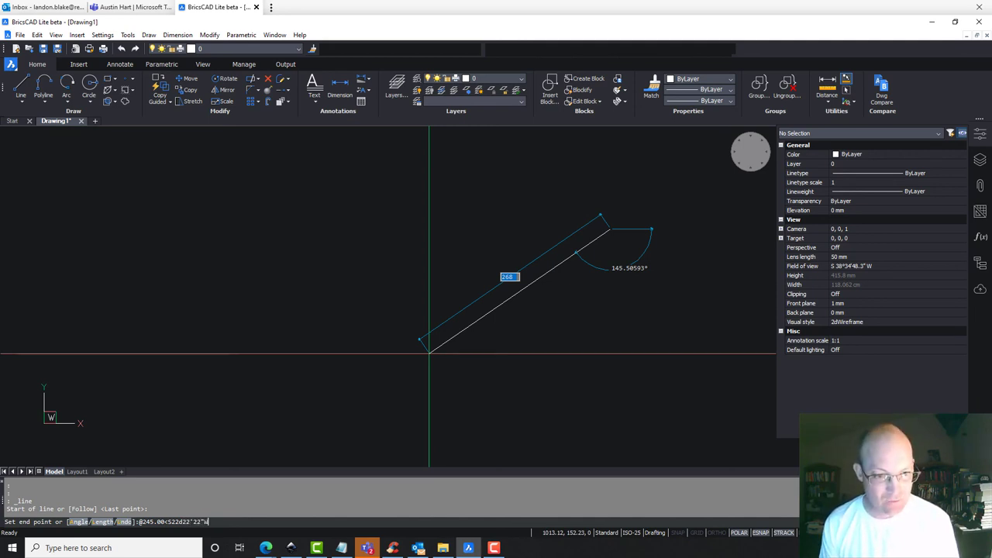
text(W)
key(Return)
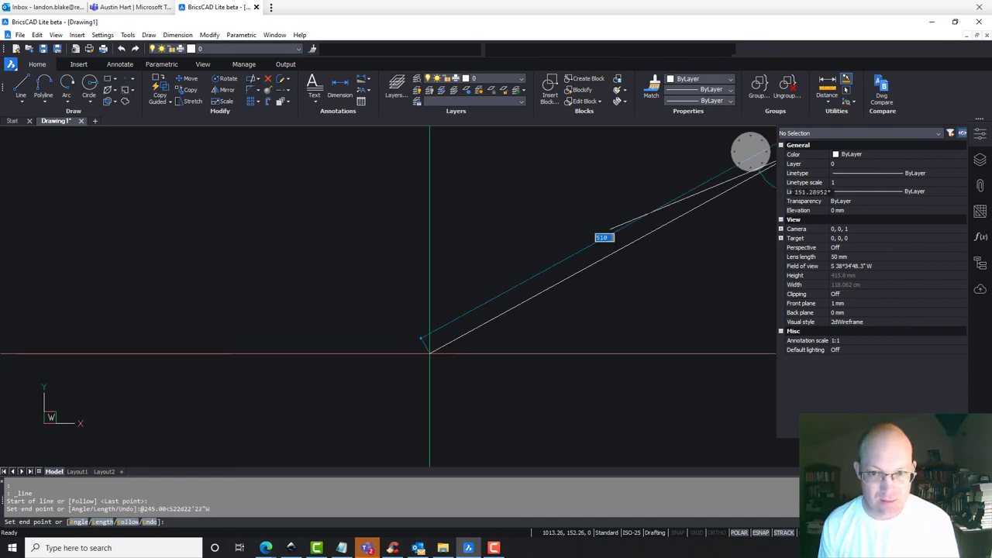
key(Return)
key(Return)
key(Return)
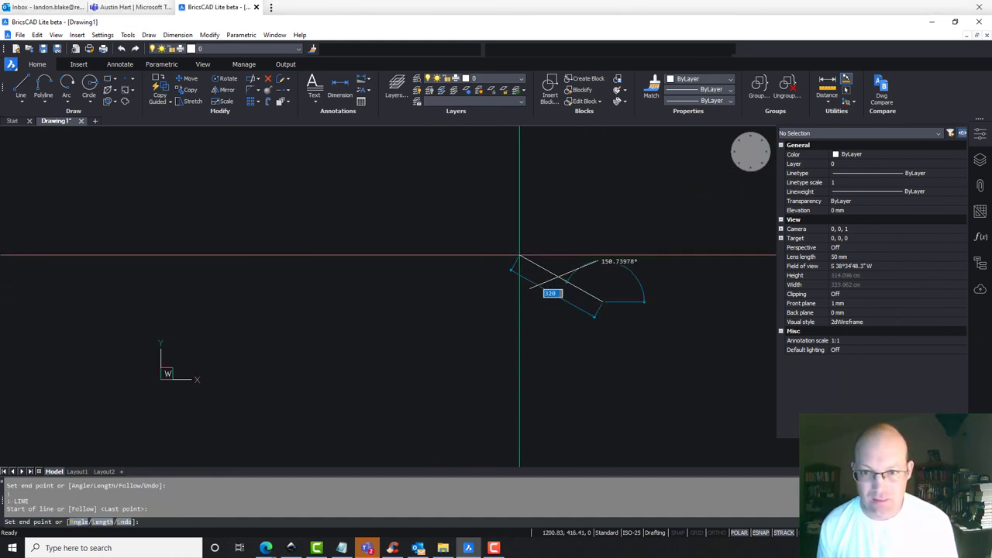
Confirm the line's 245 mm length and S22d22'22"W bearing in Properties, then erase it.
key(Escape)
click(567, 261)
click(527, 283)
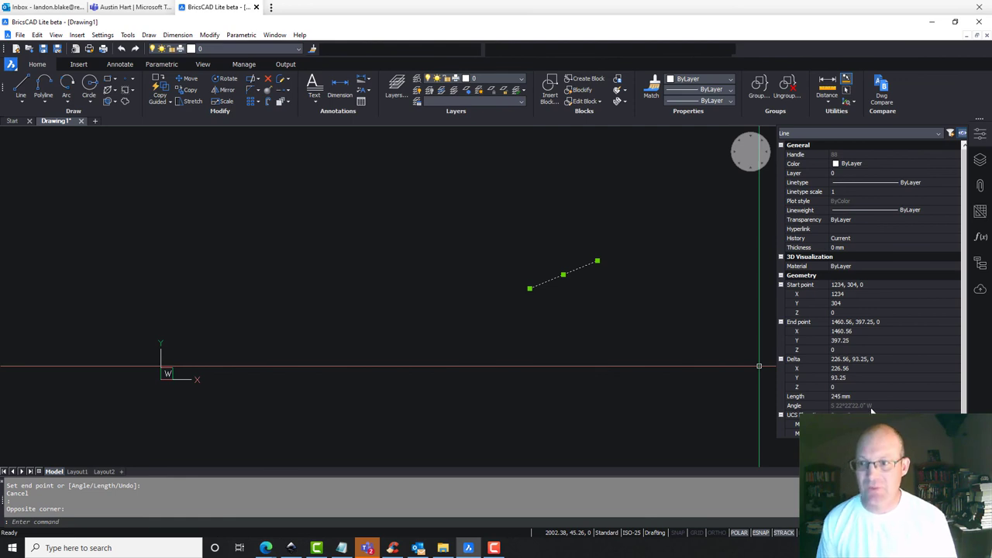
key(Escape)
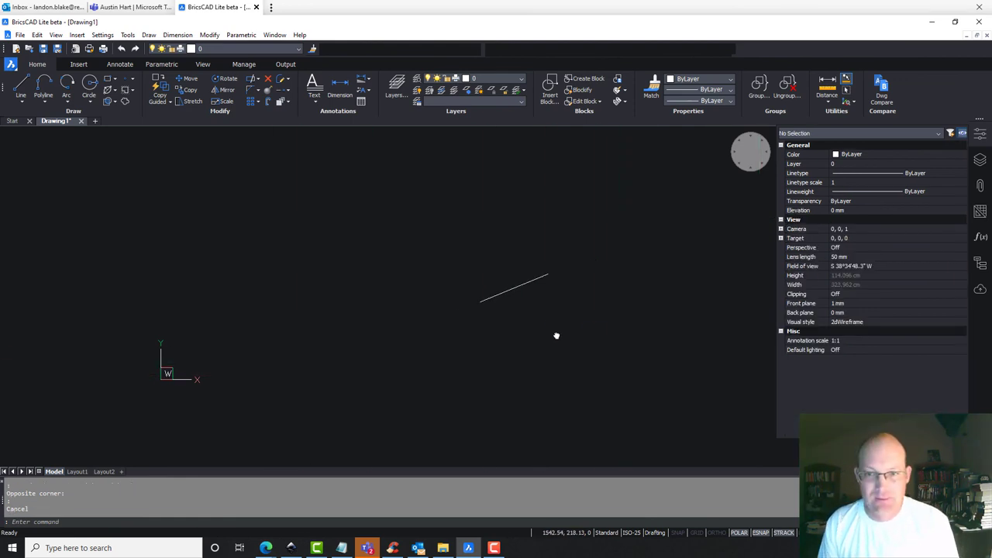
click(551, 316)
click(473, 222)
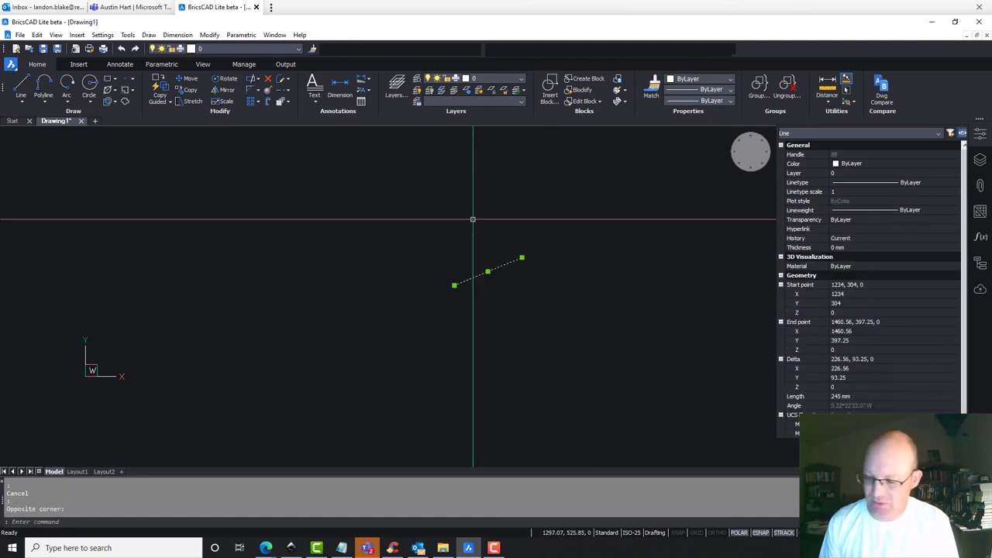
key(Delete)
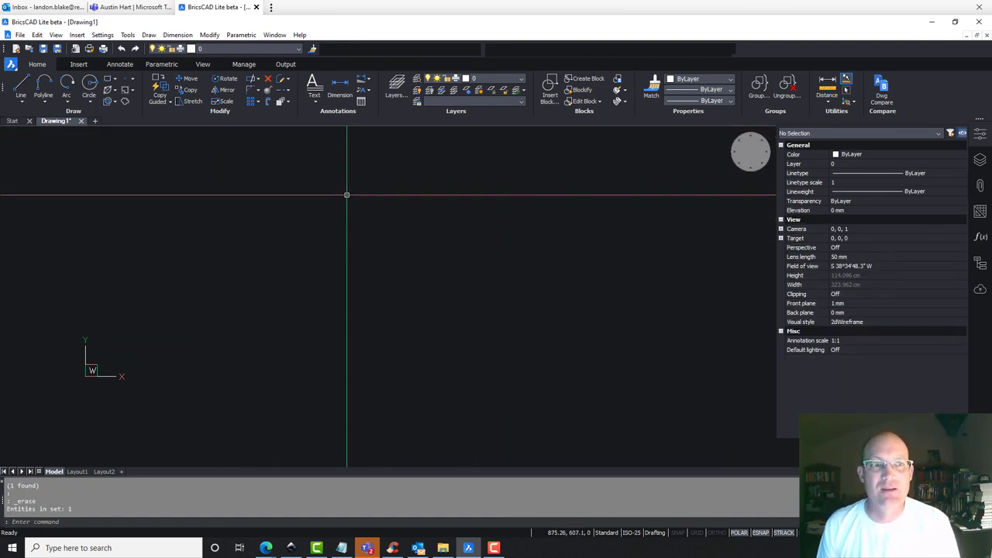
middle_drag(569, 287, 532, 275)
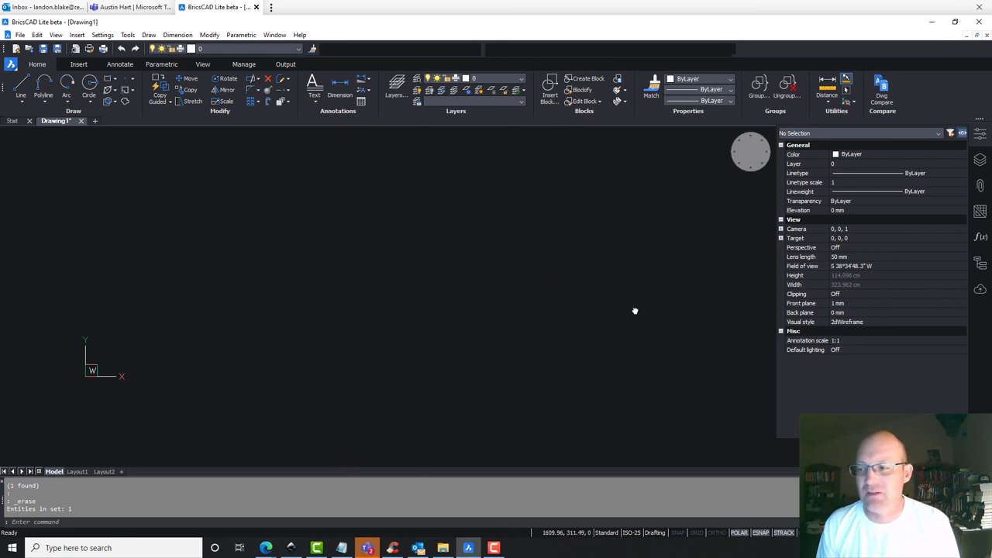
middle_drag(634, 311, 699, 311)
middle_drag(445, 304, 550, 289)
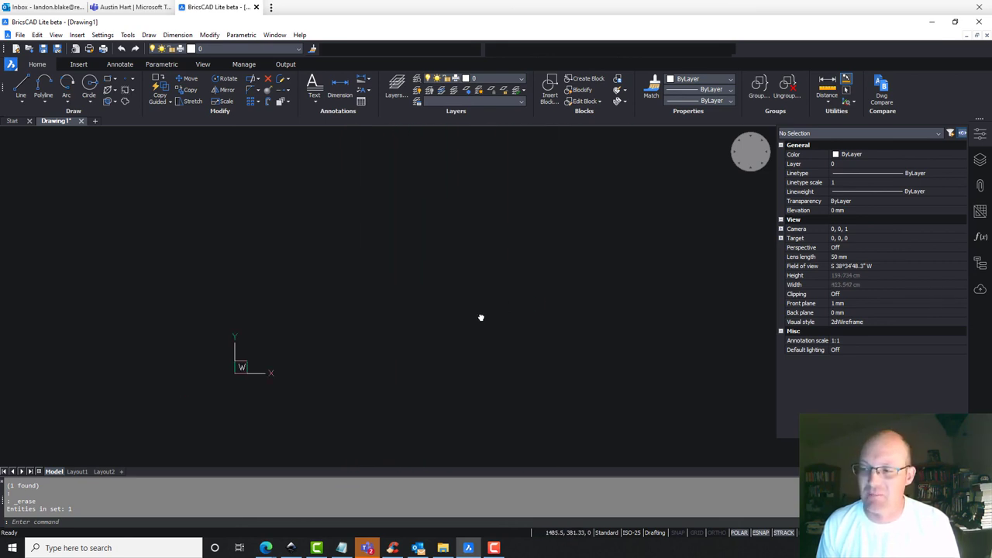